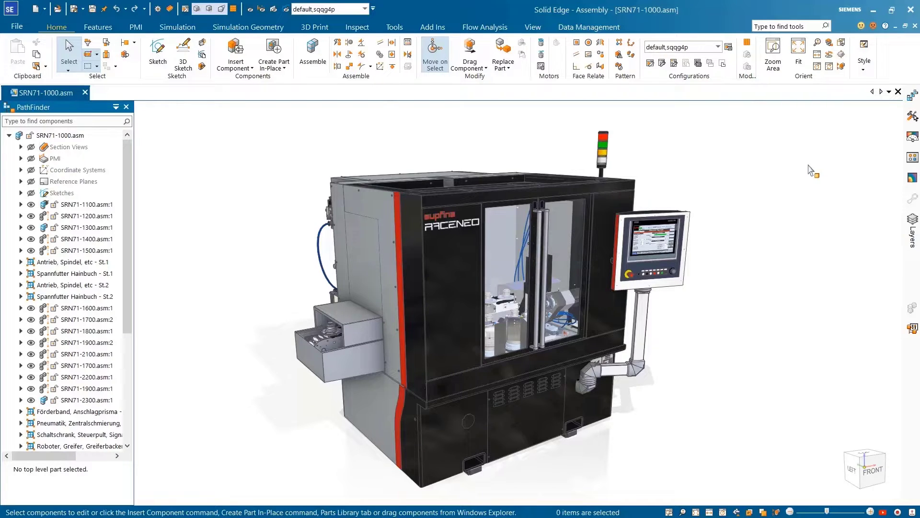
Apply the 02-No Door configuration to hide the doors and cover
click(717, 47)
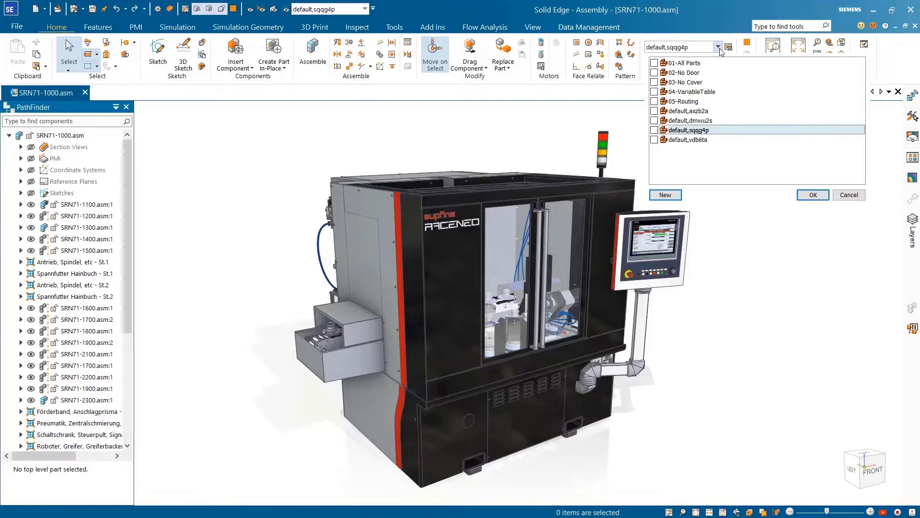
click(696, 74)
click(813, 195)
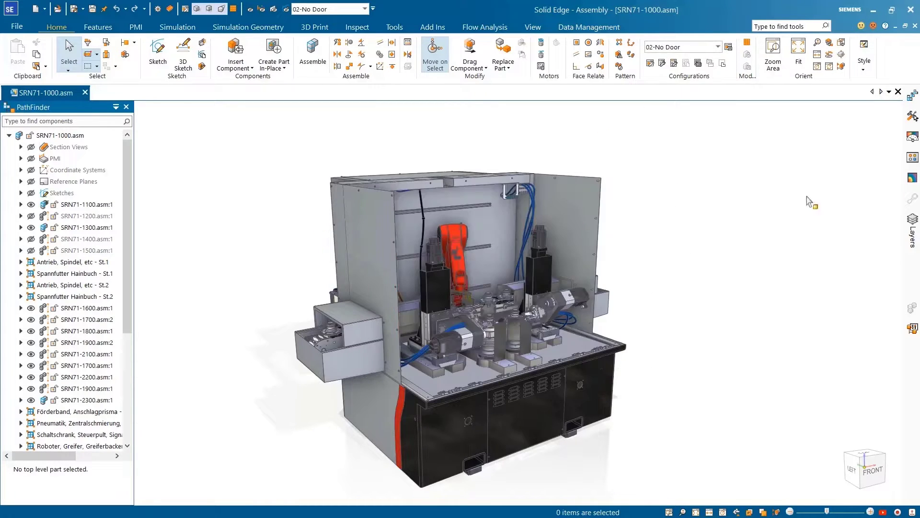
Filter the component tree by 69*psm* and select the SRN71-6947.psm bracket in the model
click(76, 122)
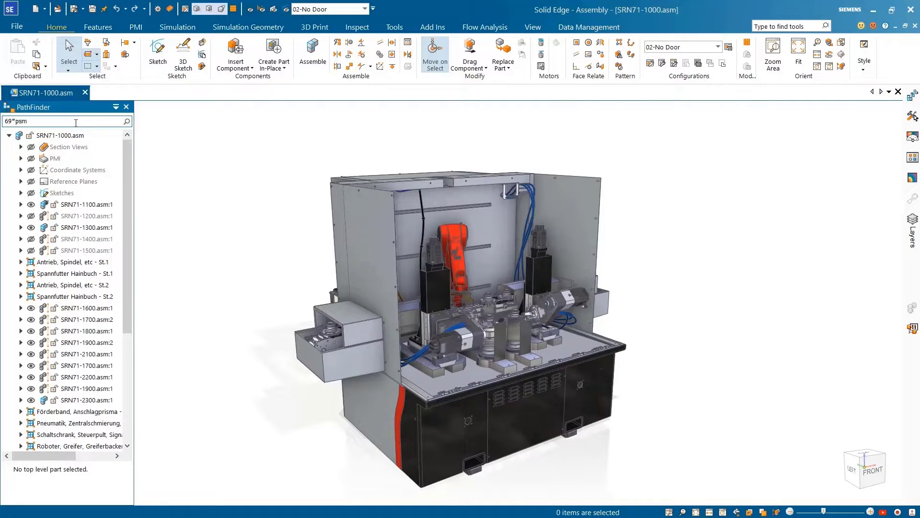
key(Return)
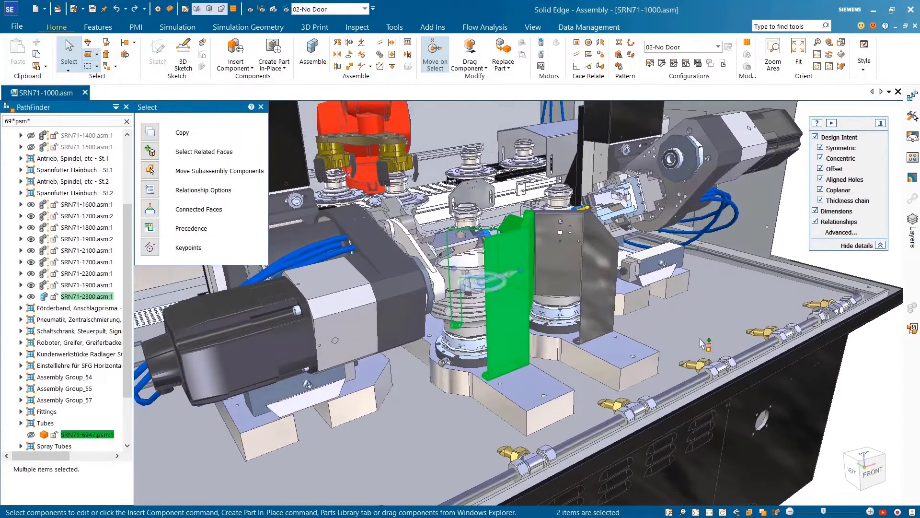
key(Escape)
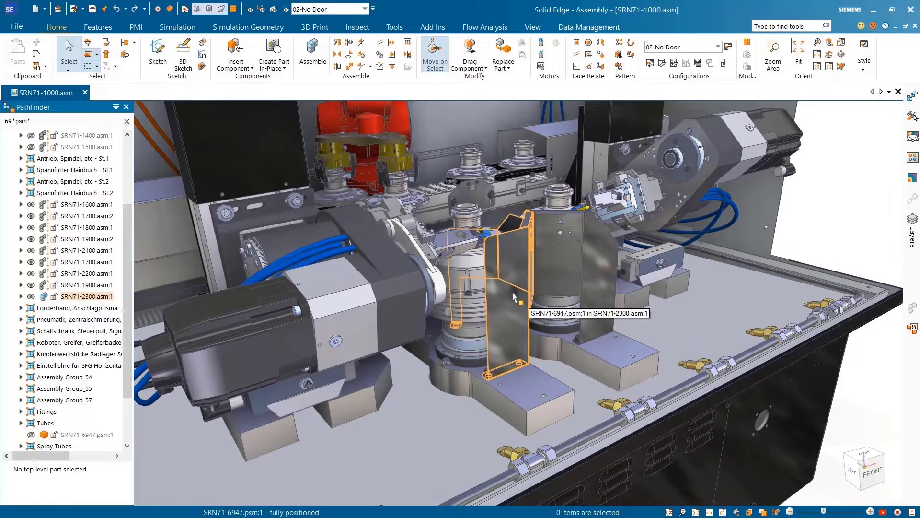
click(514, 296)
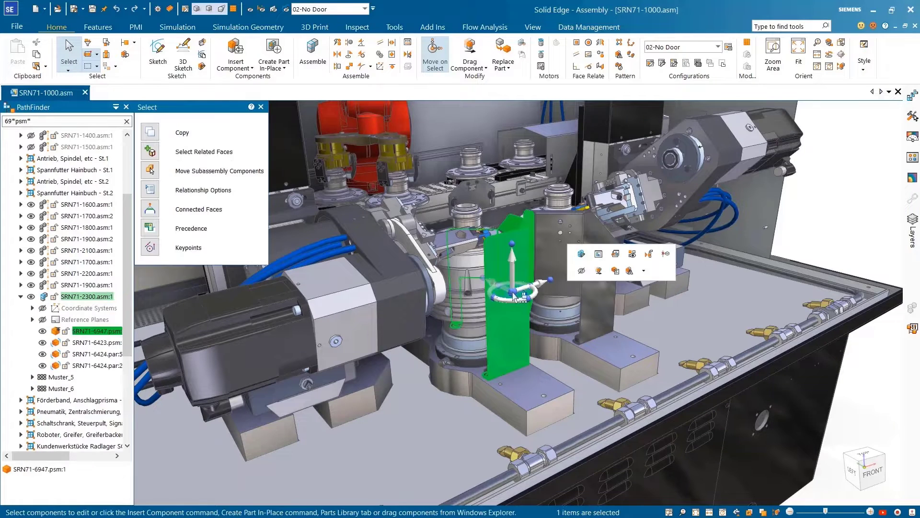
Open SRN71-6947.psm in its own window and bring up the pinned Family of Parts options
click(615, 254)
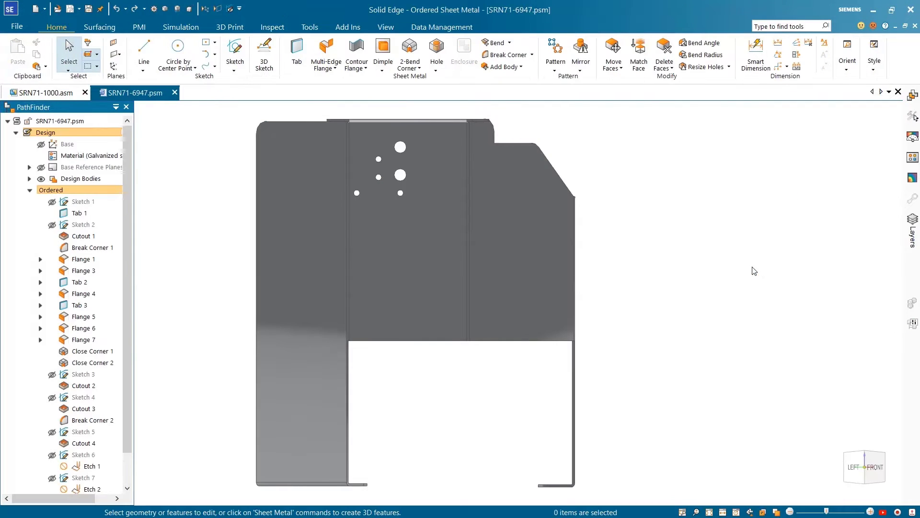
click(914, 101)
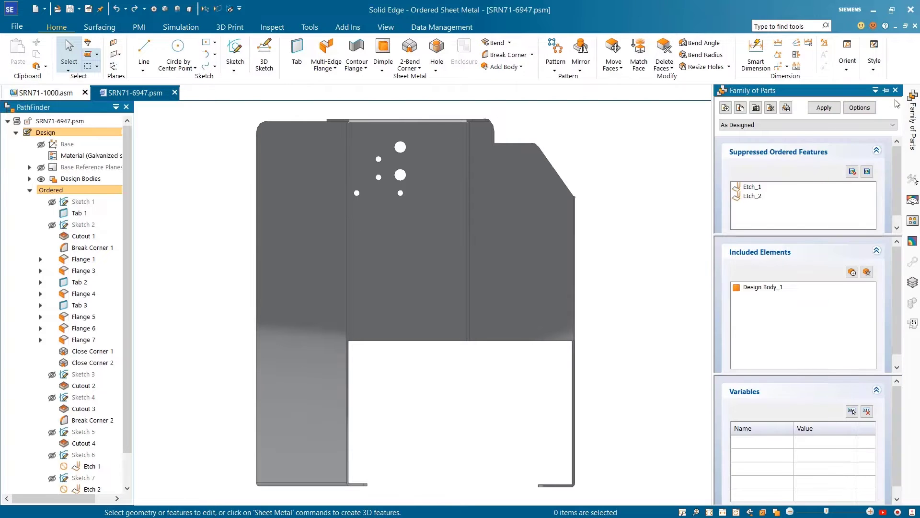
click(886, 91)
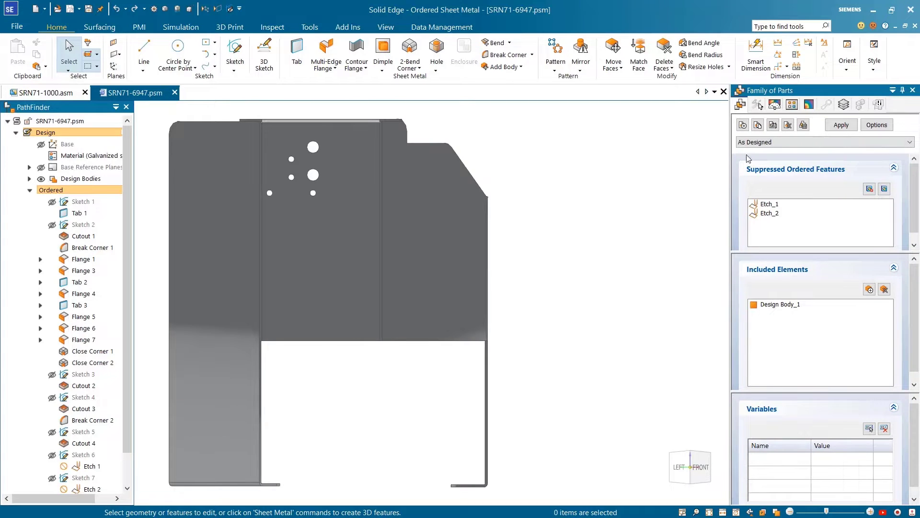
click(877, 125)
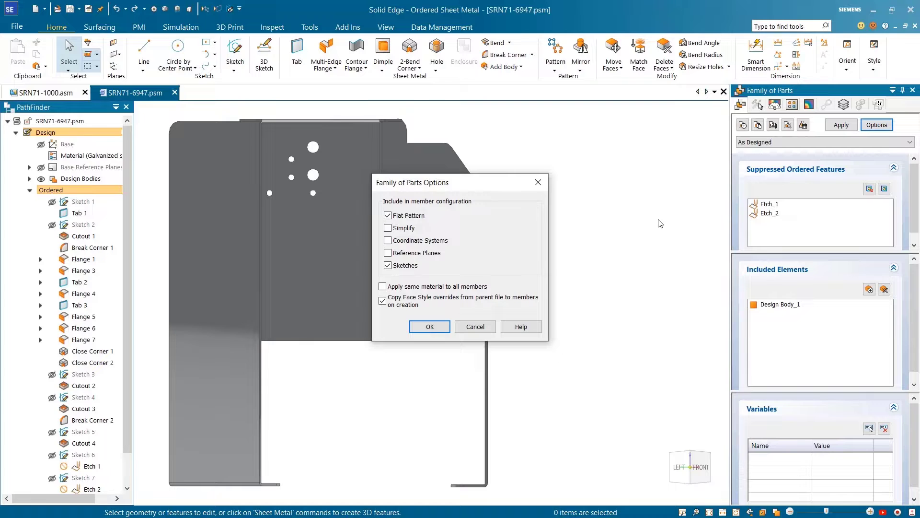
Add Left and Right members to the bracket's Family of Parts table
click(428, 326)
click(804, 125)
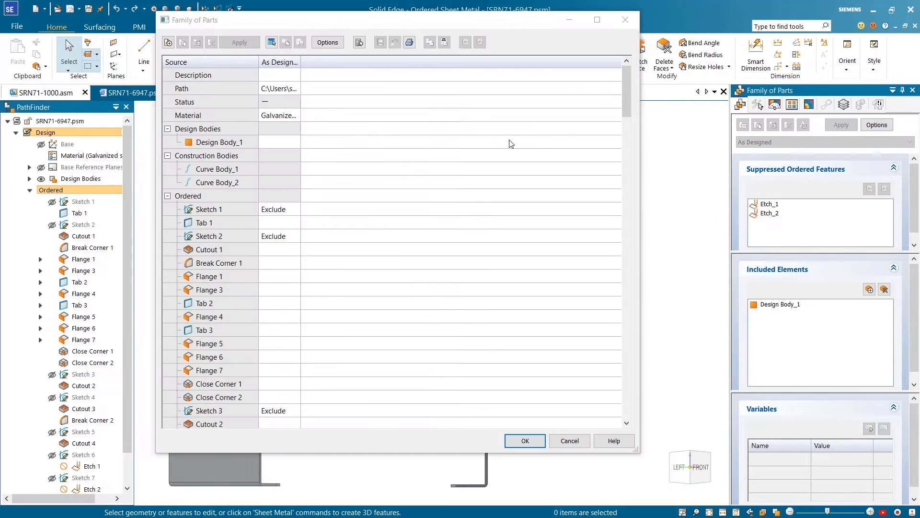
click(168, 43)
text(Left)
click(298, 125)
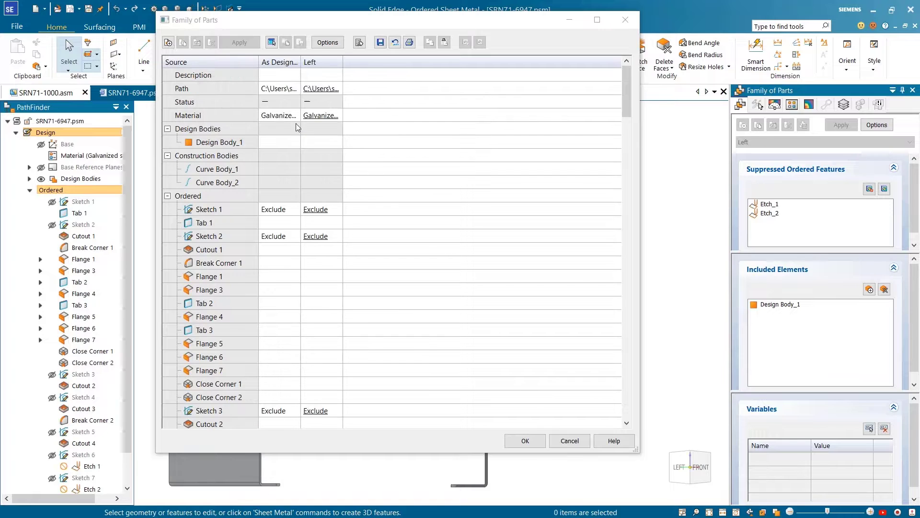
click(182, 44)
text(Right)
key(Return)
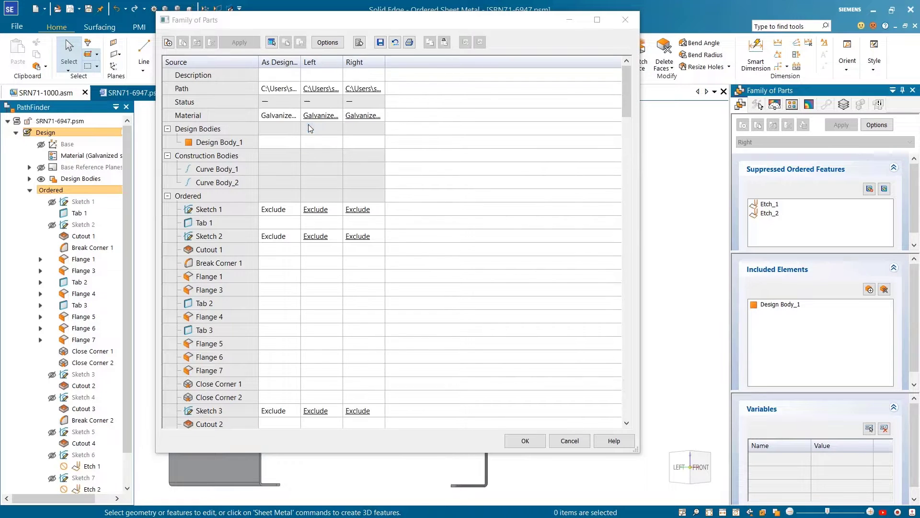
mouse_move(625, 85)
mouse_down()
mouse_move(631, 128)
mouse_move(631, 91)
mouse_up()
Set the Left member's material to stainless steel and the Right member's to aluminum
click(335, 116)
click(334, 116)
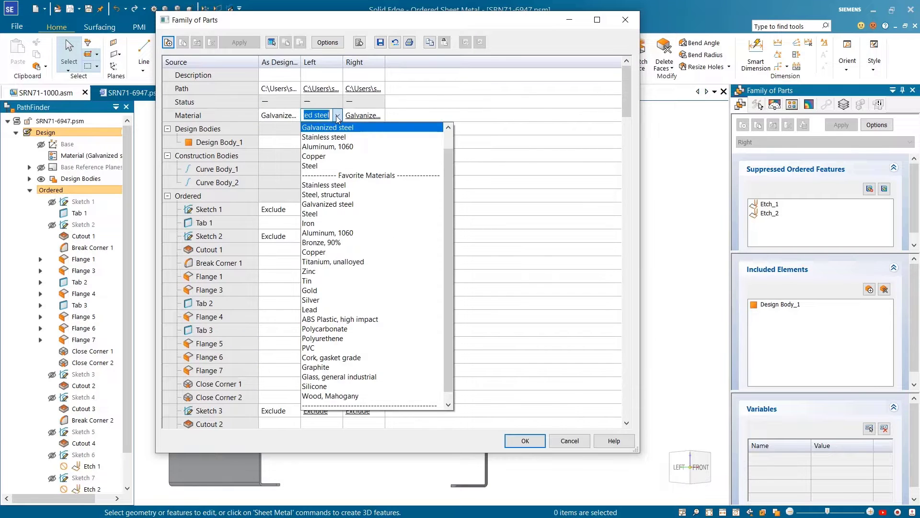
click(335, 136)
click(378, 116)
click(378, 117)
click(462, 144)
scroll(626, 90, down, 5)
Unsuppress Etch 1 for Left, suppress Etch 2 for Right, and save the family table
click(316, 317)
click(337, 317)
click(321, 338)
click(360, 343)
click(380, 344)
click(381, 355)
click(525, 441)
Apply the Left member to the model, then select the Right member
click(780, 142)
click(767, 158)
click(841, 125)
click(780, 142)
click(750, 166)
Apply the Right member, then restore the As Designed version and unpin the Family of Parts pane
click(841, 125)
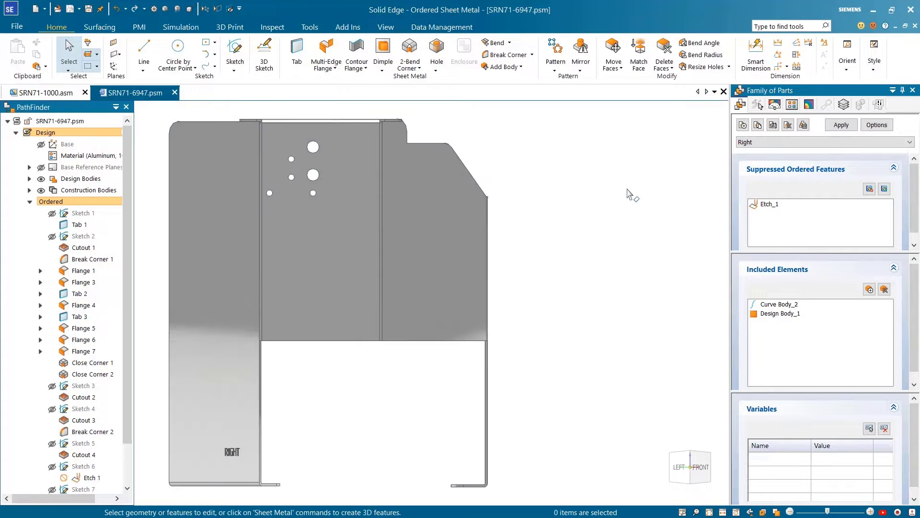
click(780, 141)
click(765, 150)
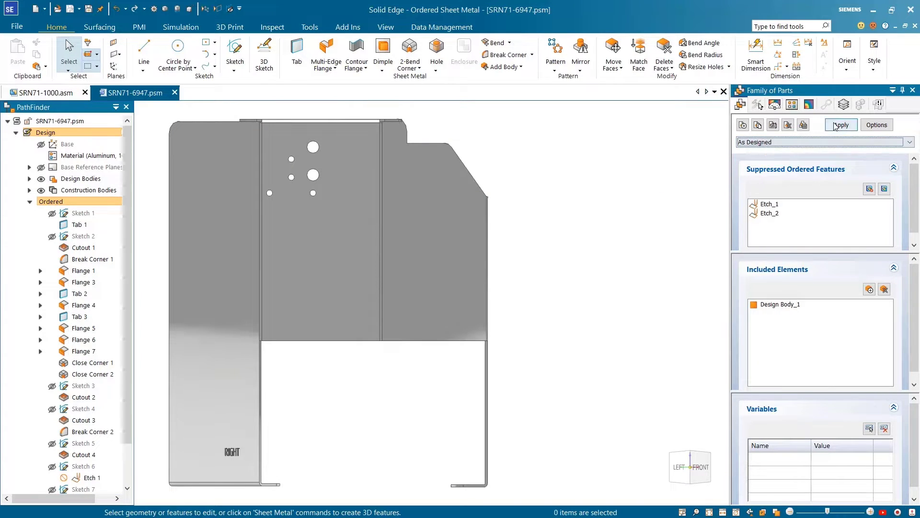
click(841, 125)
click(903, 90)
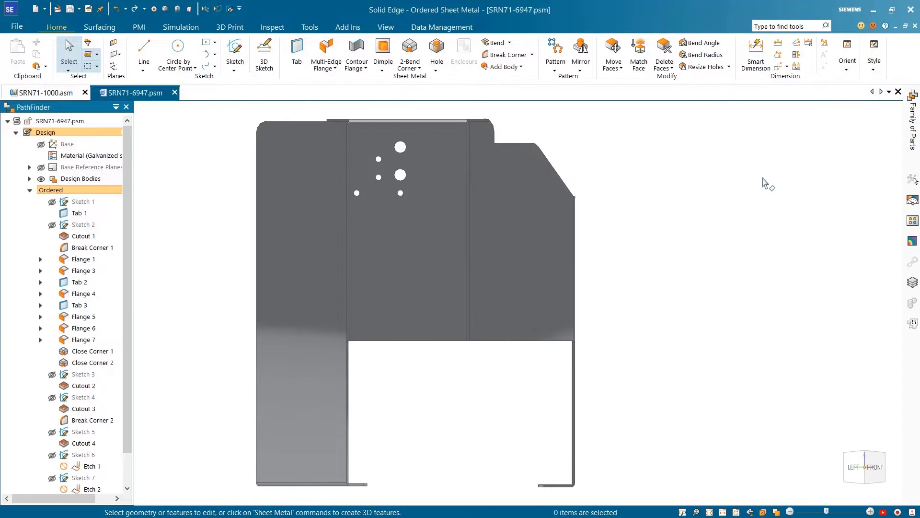
Start Resize Holes with the hole selection mode set to Face
click(728, 66)
click(714, 80)
click(256, 159)
click(211, 164)
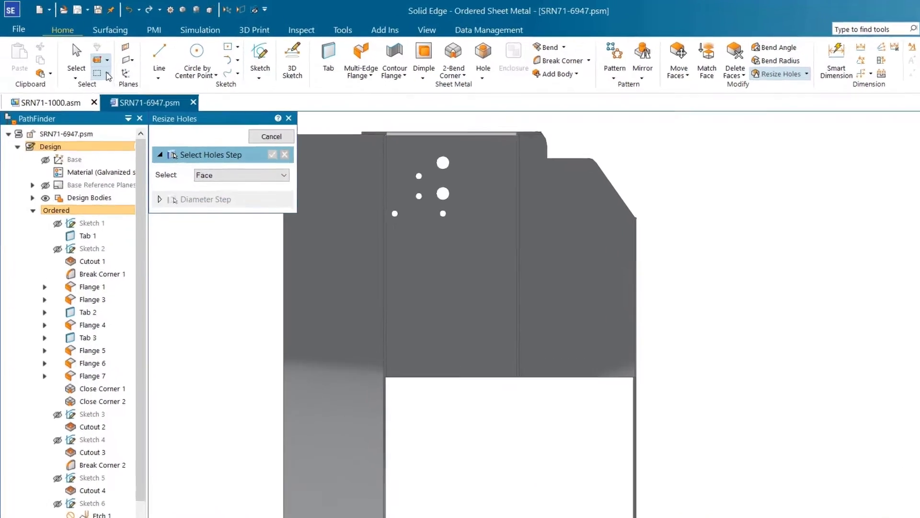
Lasso the three small bracket holes and resize them from 0.20 in to 0.30 in diameter
click(96, 66)
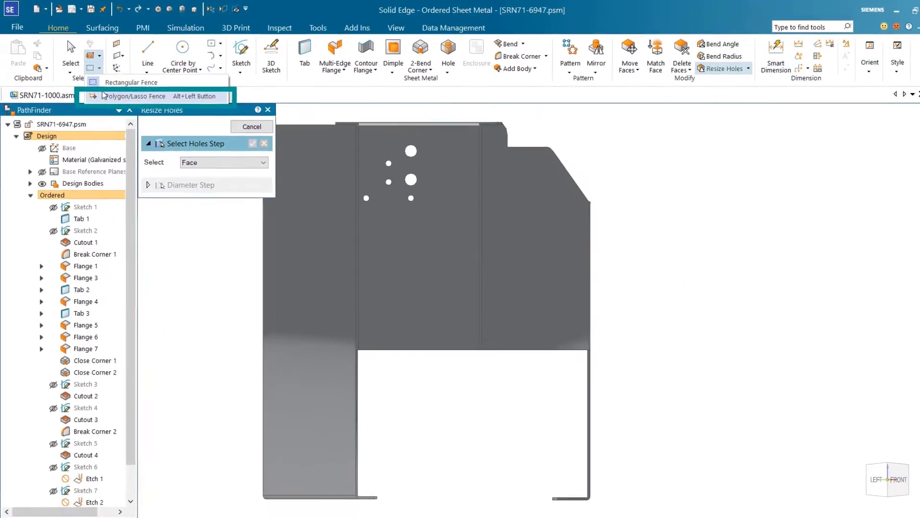
click(177, 162)
mouse_move(374, 156)
mouse_down()
mouse_move(384, 149)
mouse_move(408, 194)
mouse_move(355, 204)
mouse_move(345, 165)
mouse_move(373, 157)
mouse_up()
click(246, 139)
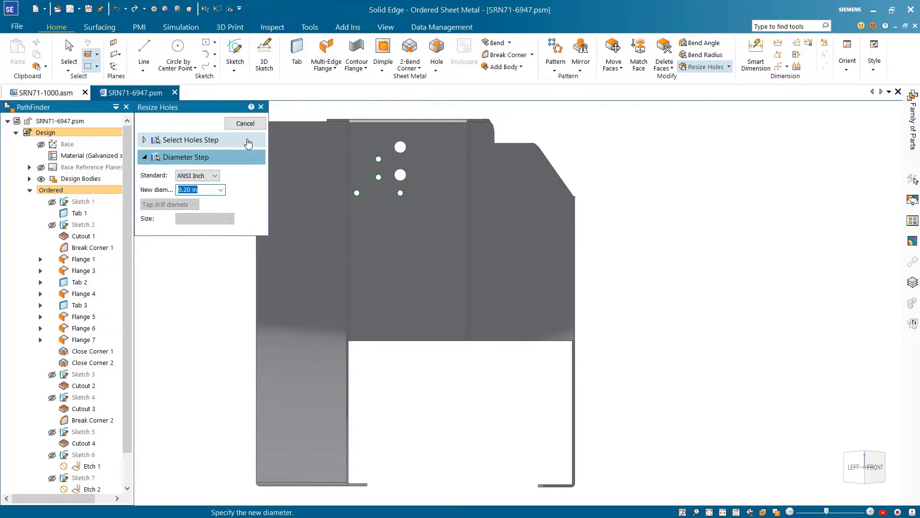
click(221, 189)
click(214, 221)
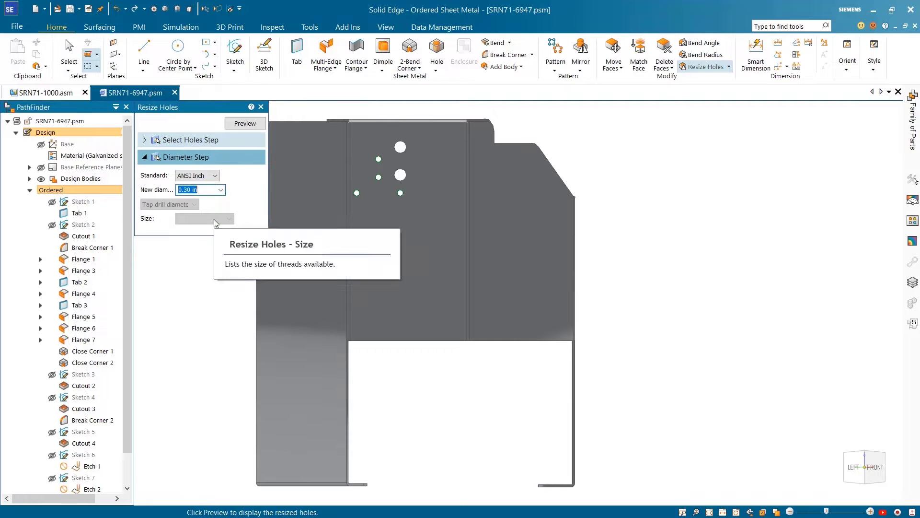
click(243, 123)
click(245, 124)
click(245, 124)
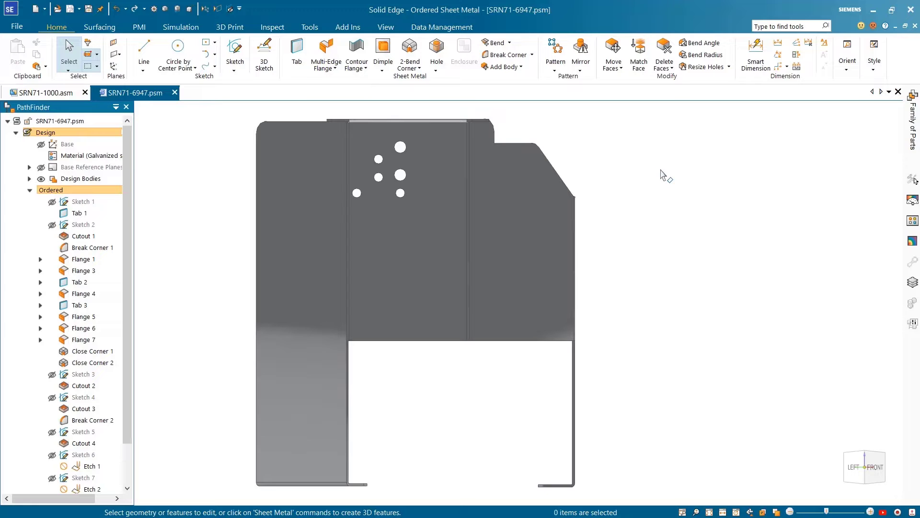
Mirror the bracket about its face and save the copy as Mirrored Part.psm
click(580, 67)
click(587, 107)
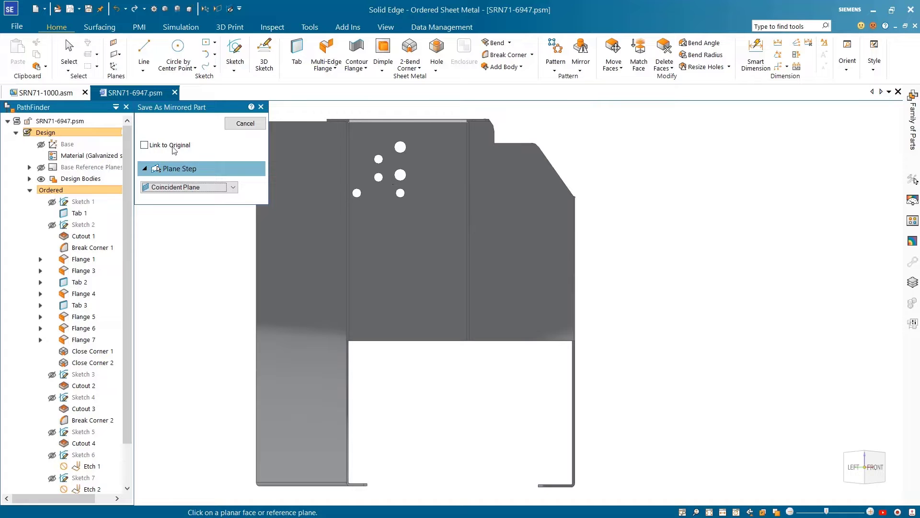
click(420, 235)
text(Mirrored Part)
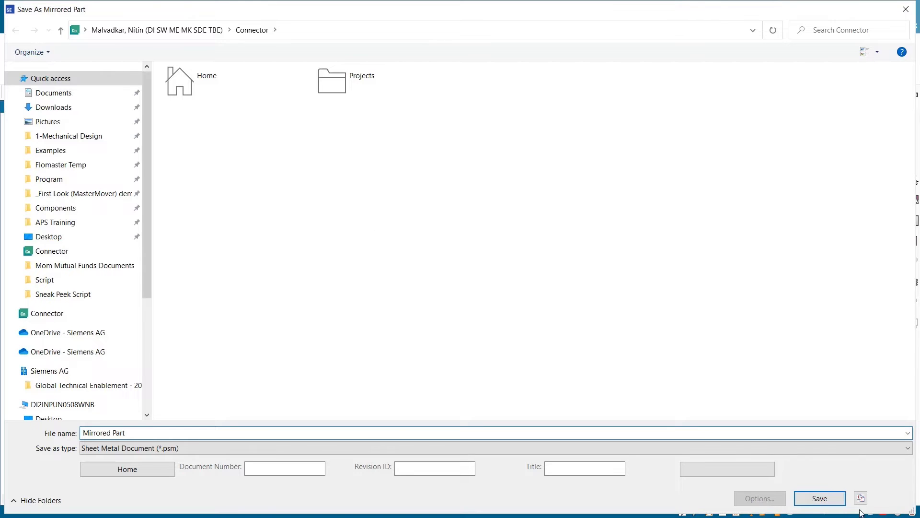
click(819, 497)
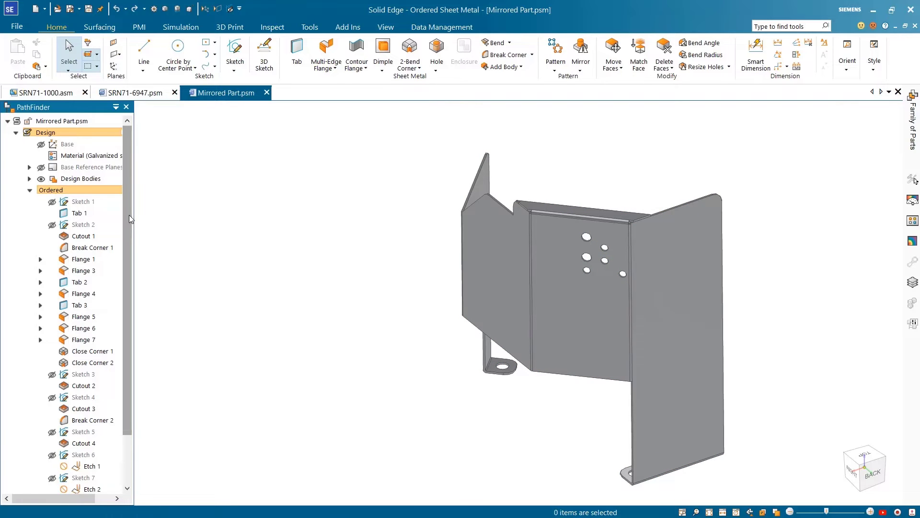
Generate the mirrored part's flat pattern, view it from the top, then return to the Ordered model
mouse_move(129, 215)
mouse_down()
mouse_move(128, 262)
mouse_move(128, 230)
mouse_move(144, 205)
mouse_up()
click(309, 27)
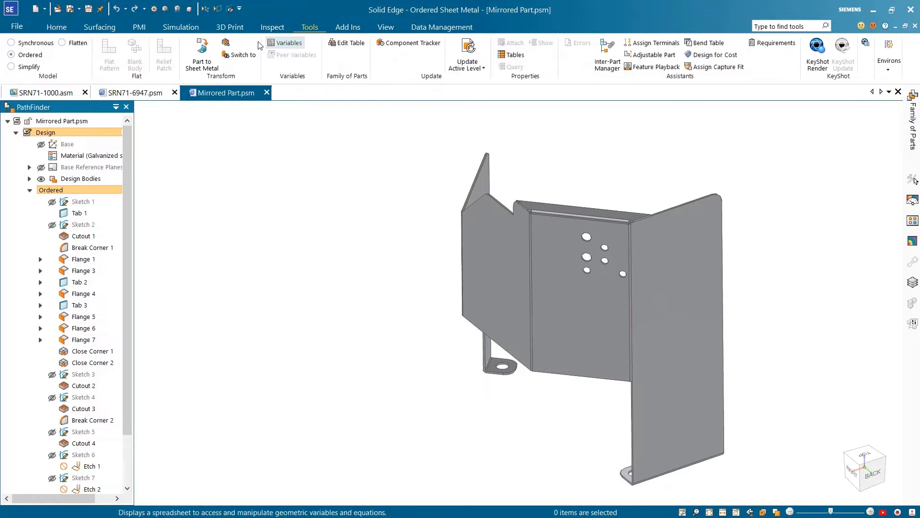
click(62, 43)
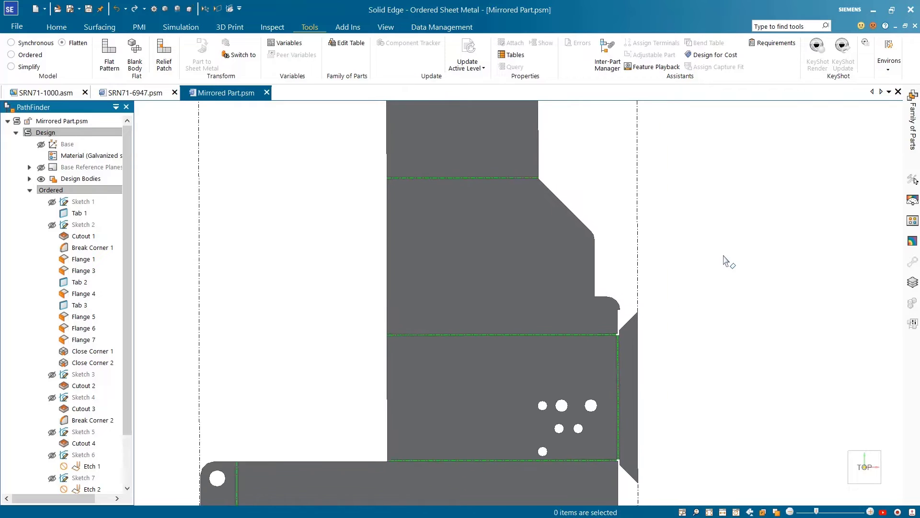
click(865, 475)
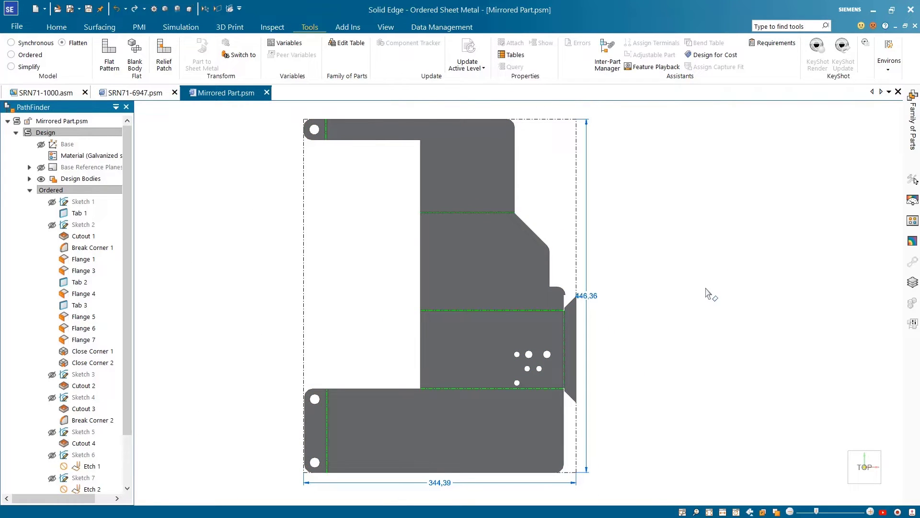
click(10, 55)
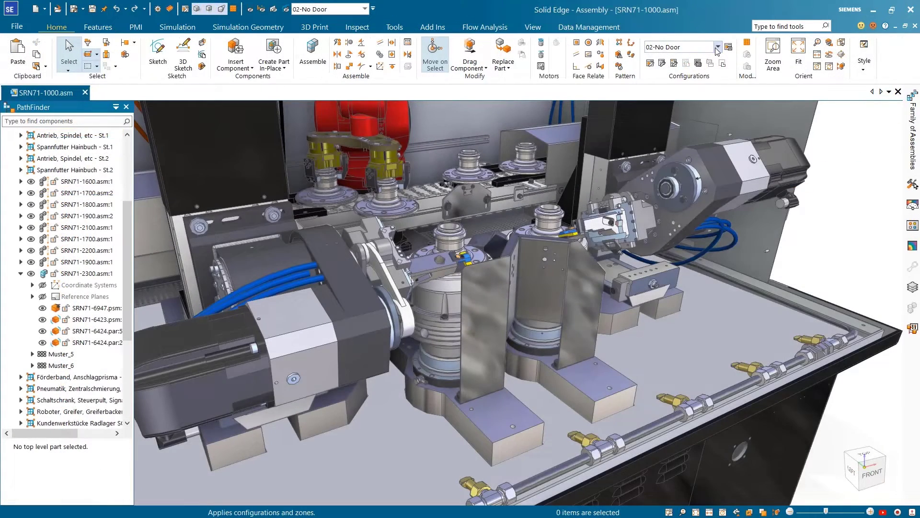
Switch SRN71-1000 to the 05-Routing configuration and enter the XpresRoute environment
click(717, 47)
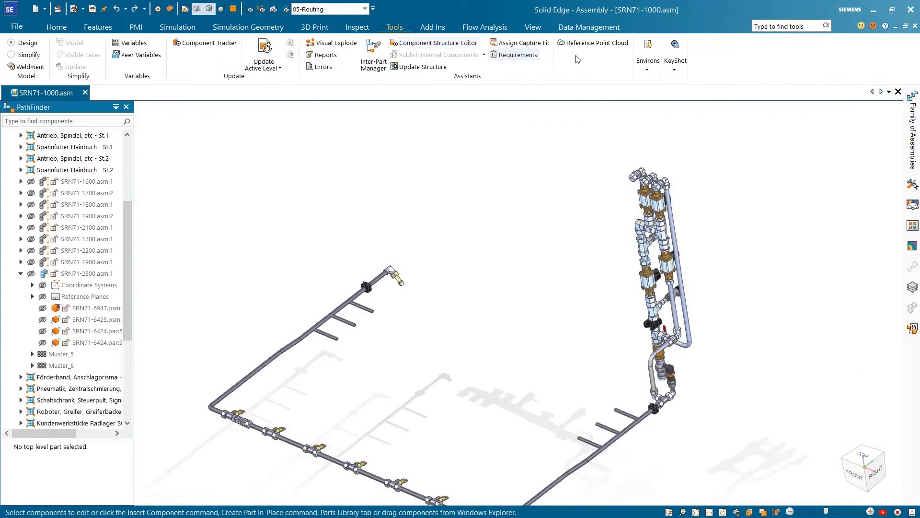
click(648, 69)
click(700, 88)
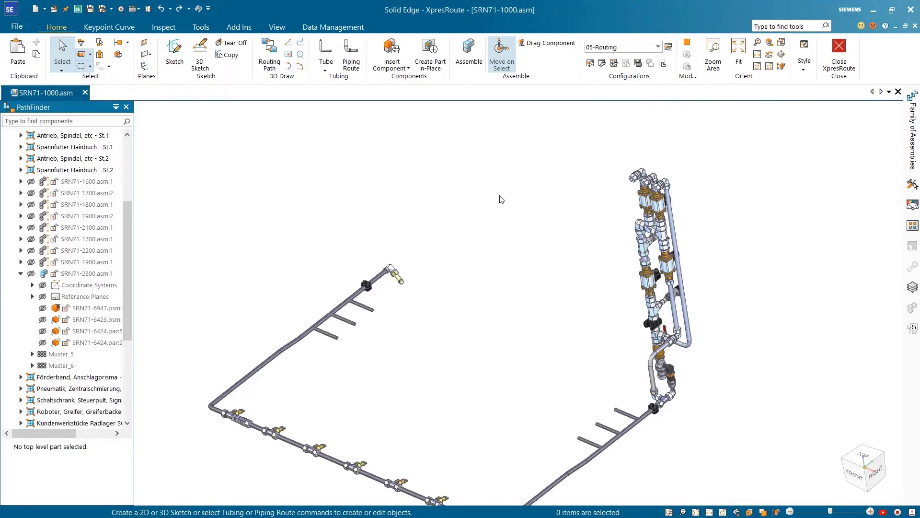
scroll(501, 199, up, 5)
scroll(502, 200, up, 2)
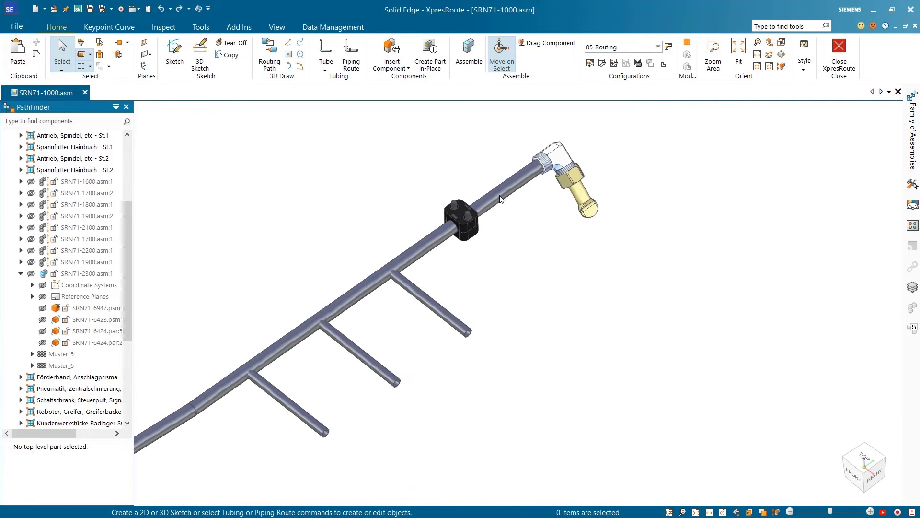
Turn on view clipping to expose the routed branch tubes
click(277, 27)
click(64, 55)
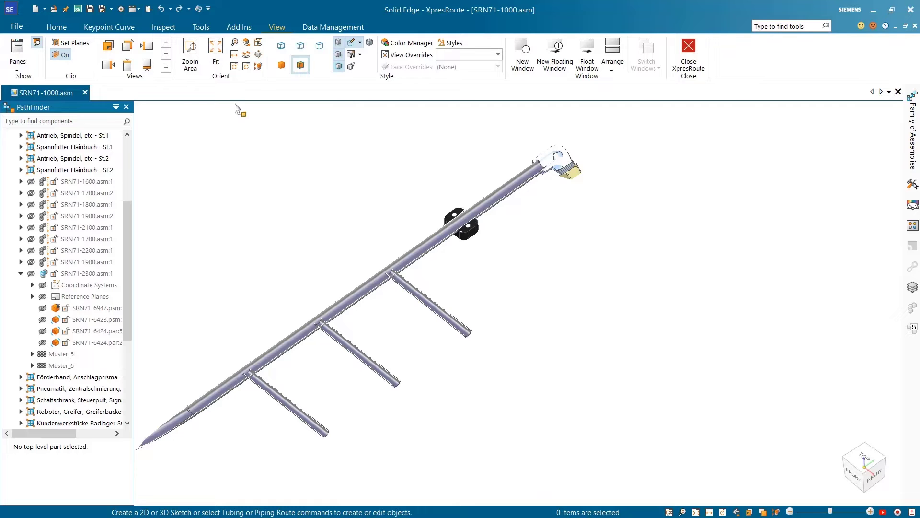
scroll(476, 364, up, 2)
scroll(477, 365, up, 2)
Trim the three branch tubes against the main tube, creating Assembly Trim 1
click(325, 70)
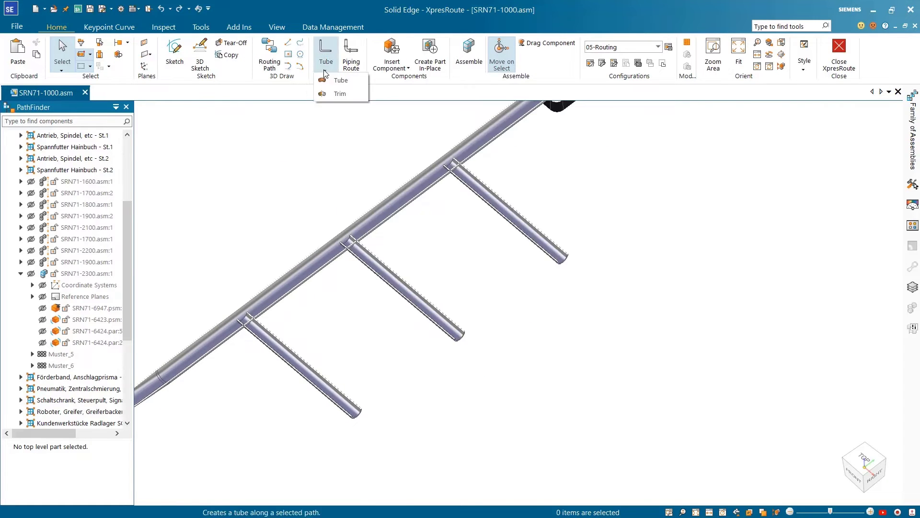
click(339, 95)
click(411, 201)
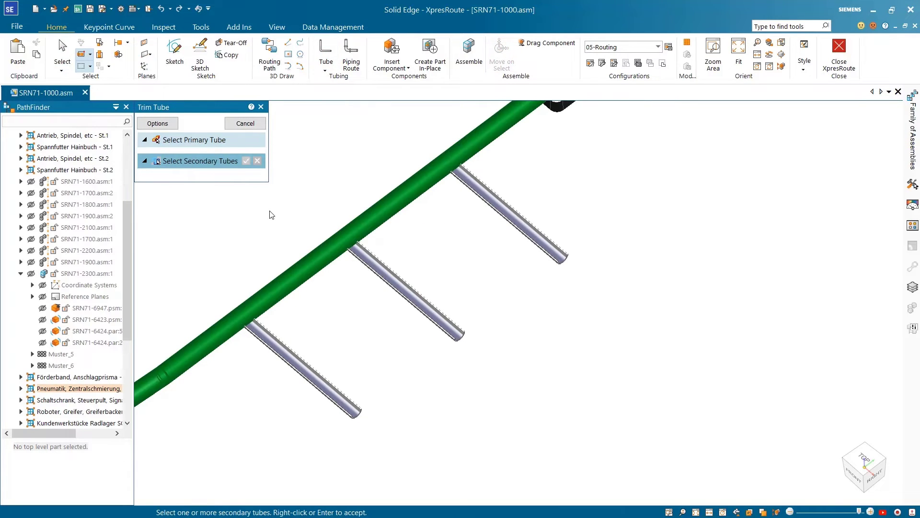
click(196, 163)
mouse_move(575, 189)
mouse_down()
mouse_move(403, 271)
mouse_move(589, 381)
mouse_up()
right_click(256, 206)
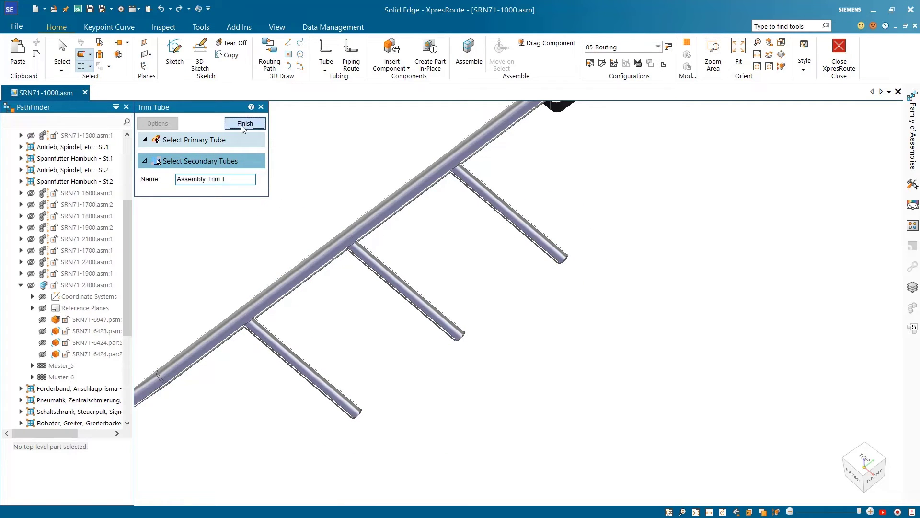
click(244, 124)
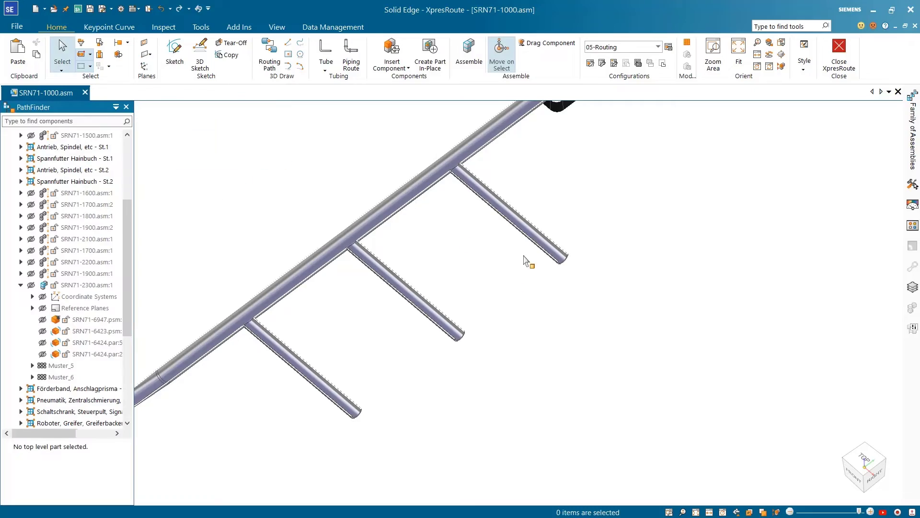
scroll(477, 304, up, 3)
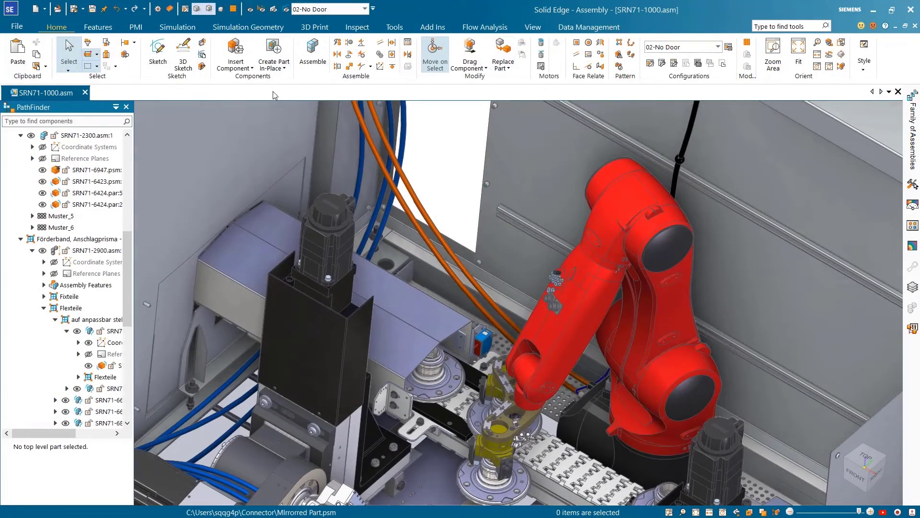
Open SRN71-6487.psm from recent documents and display its construction Solid Bodies 23–29
click(105, 10)
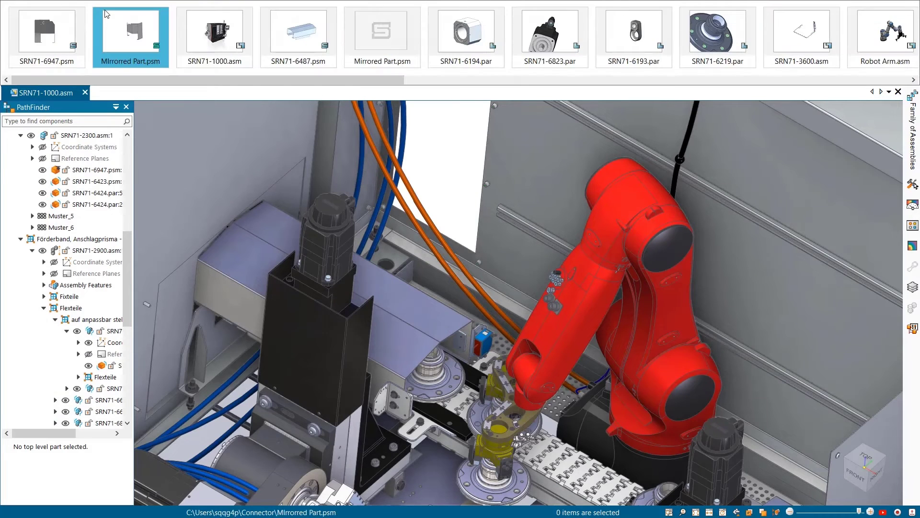
click(311, 38)
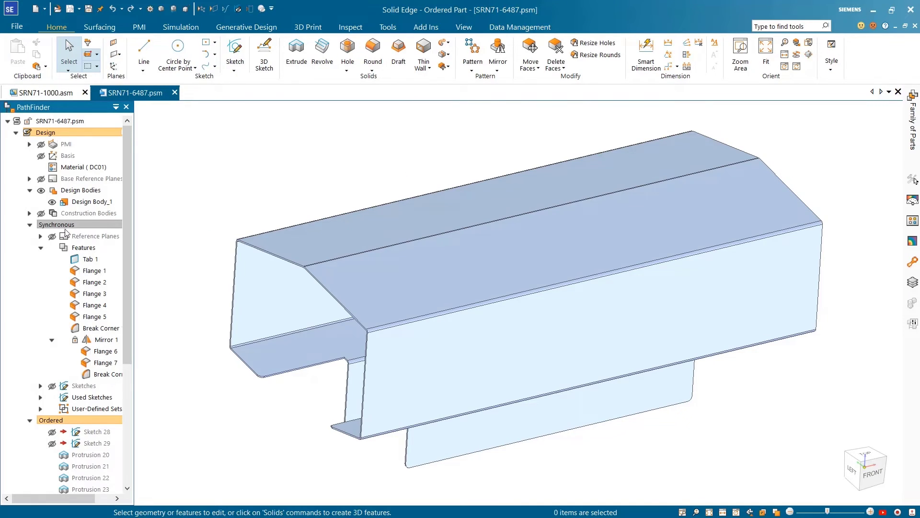
click(41, 214)
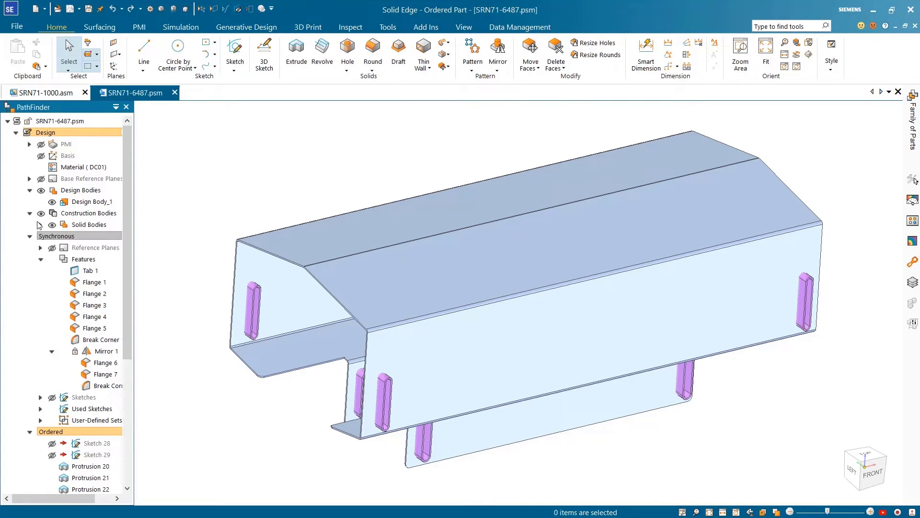
click(41, 225)
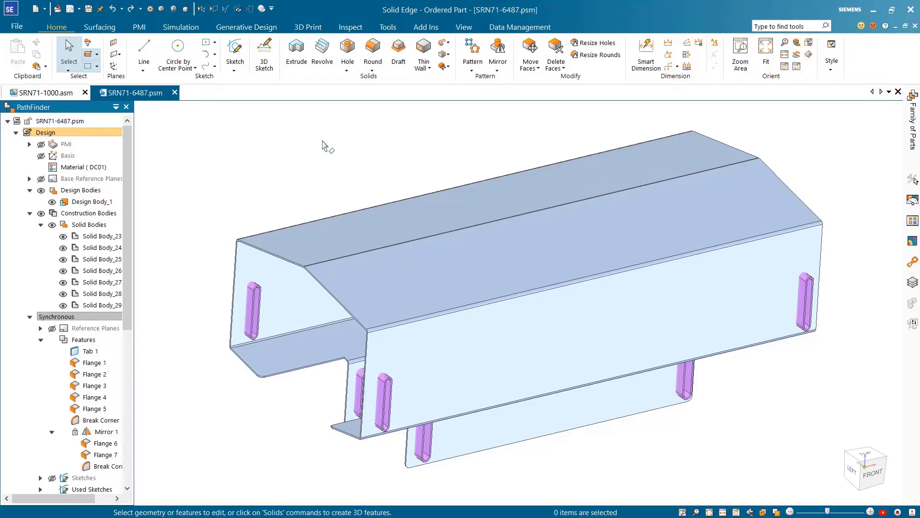
click(449, 67)
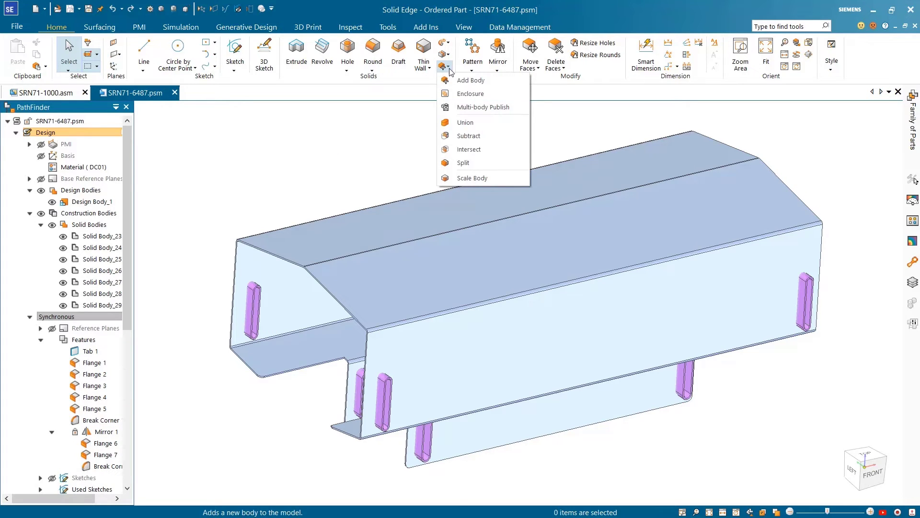
Start a Subtract with the cover as target and Solid Body_23 through 29 as tools
click(458, 138)
click(473, 222)
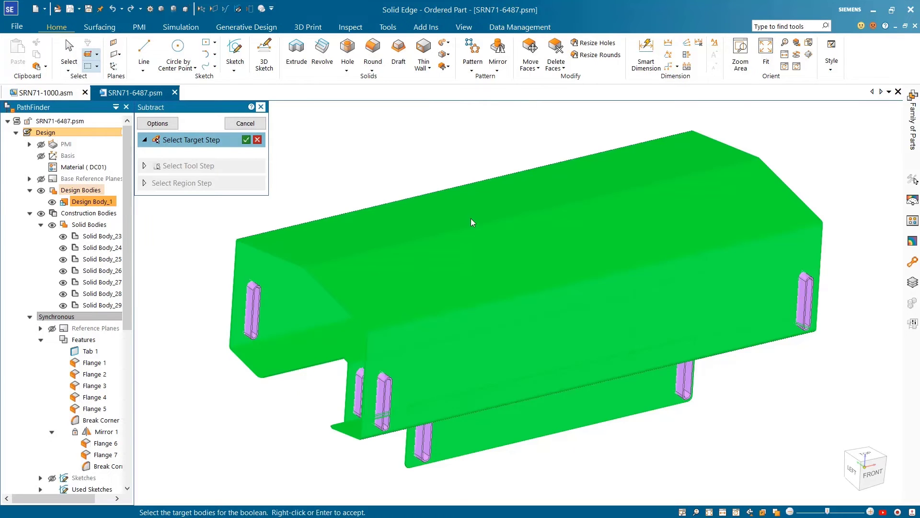
click(245, 140)
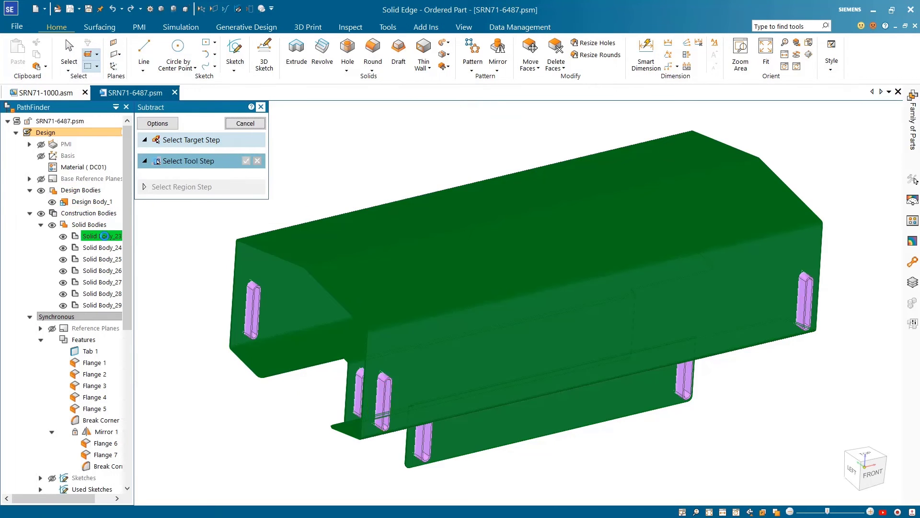
click(101, 236)
shift+click(98, 306)
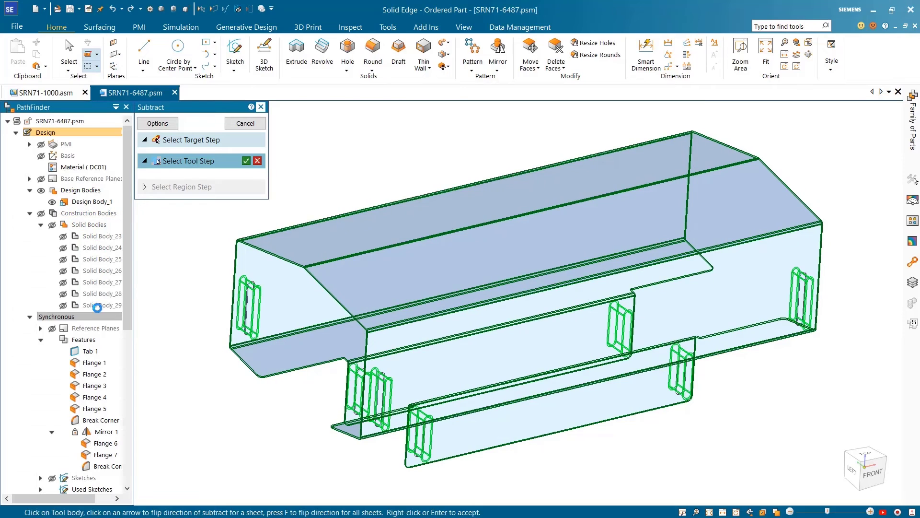
click(247, 161)
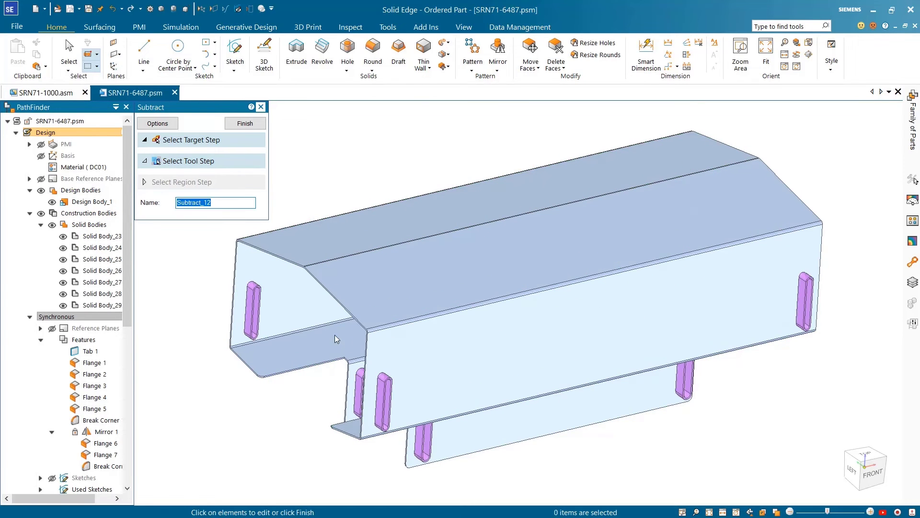
Select all internal slot regions and finish the Subtract feature
click(244, 185)
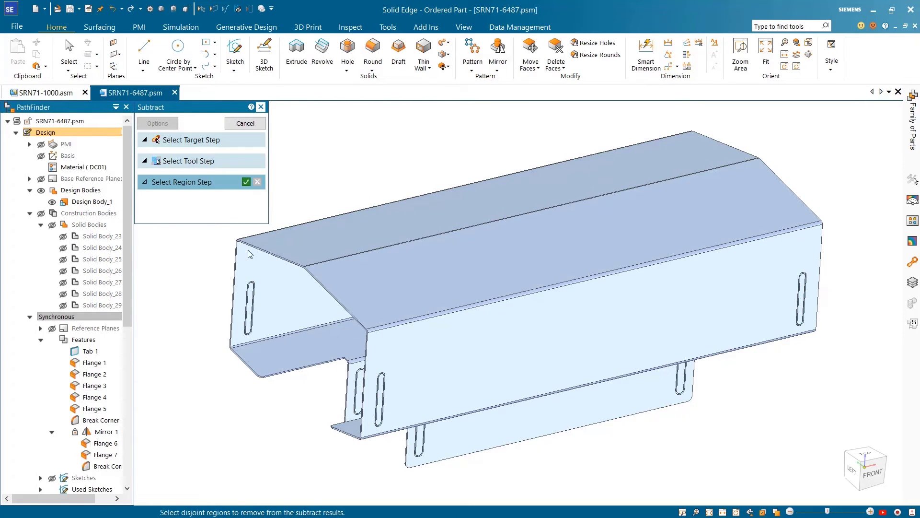
click(250, 307)
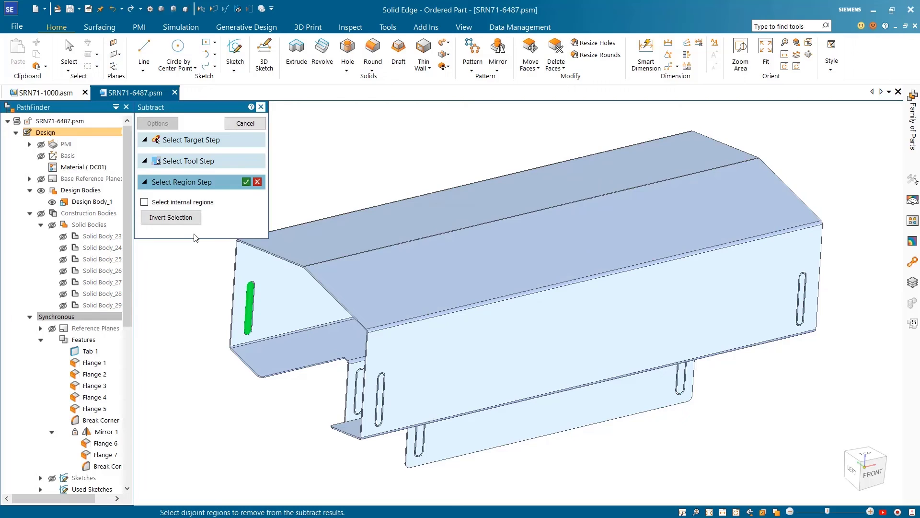
click(144, 202)
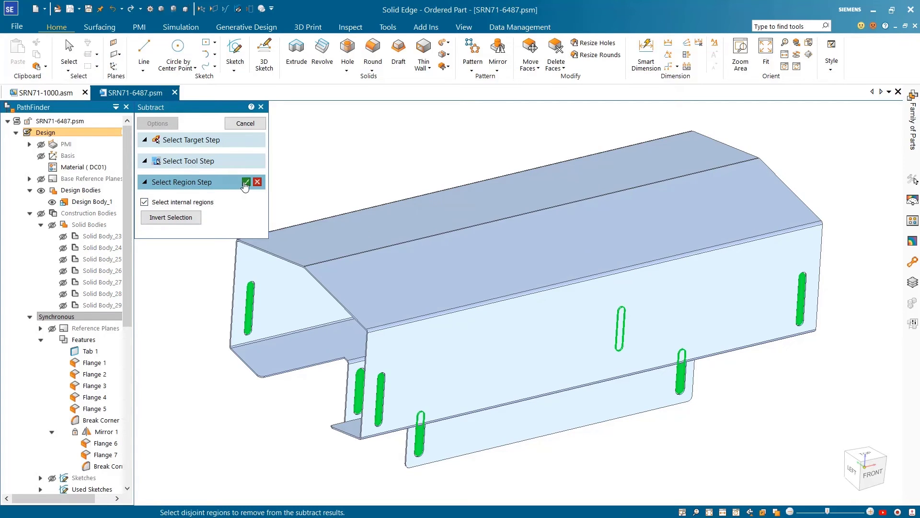
click(246, 182)
click(245, 124)
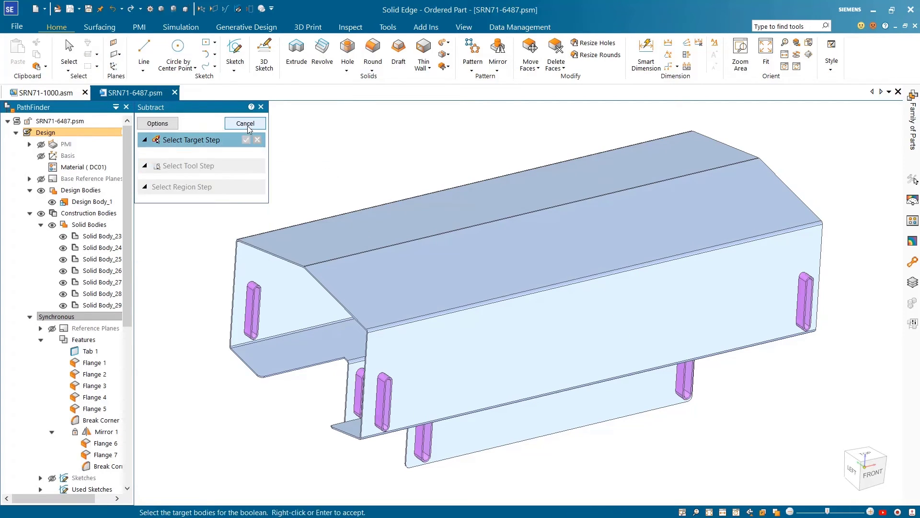
click(245, 123)
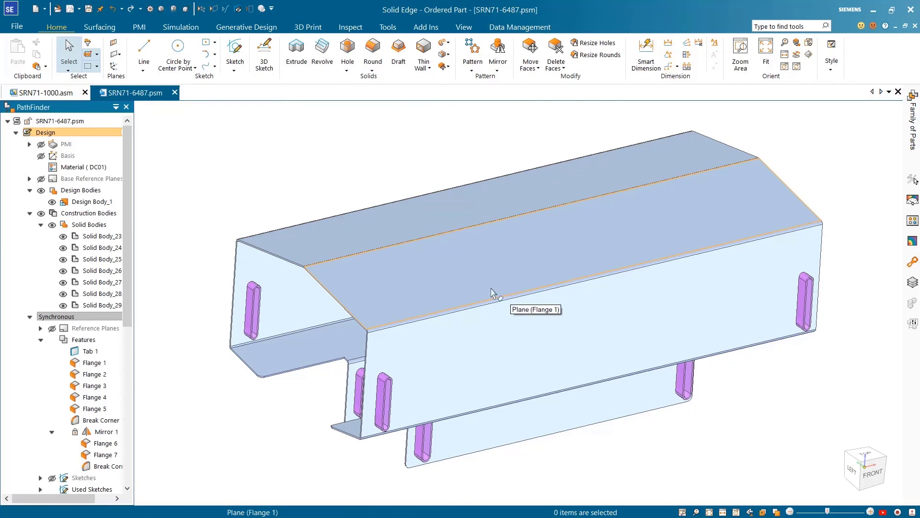
Hide the construction slot bodies to reveal the punched slots in the cover's walls
middle_drag(488, 290, 478, 306)
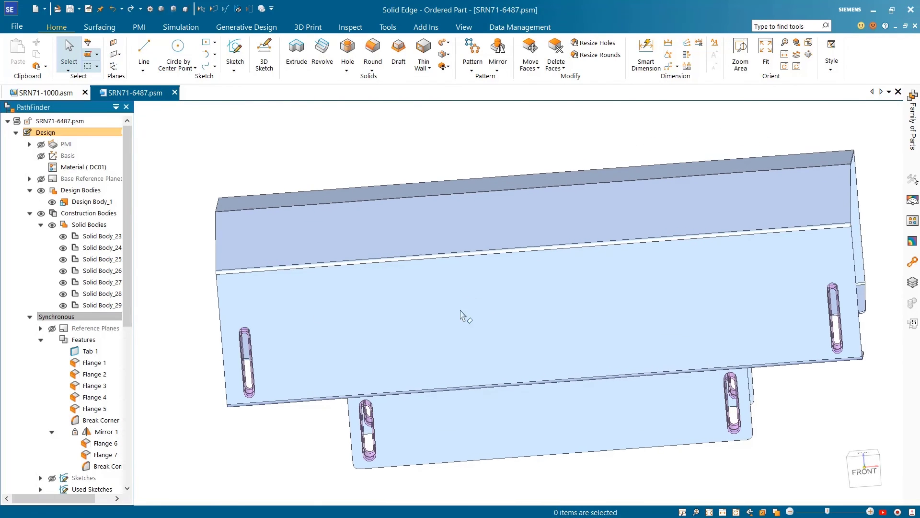
click(42, 214)
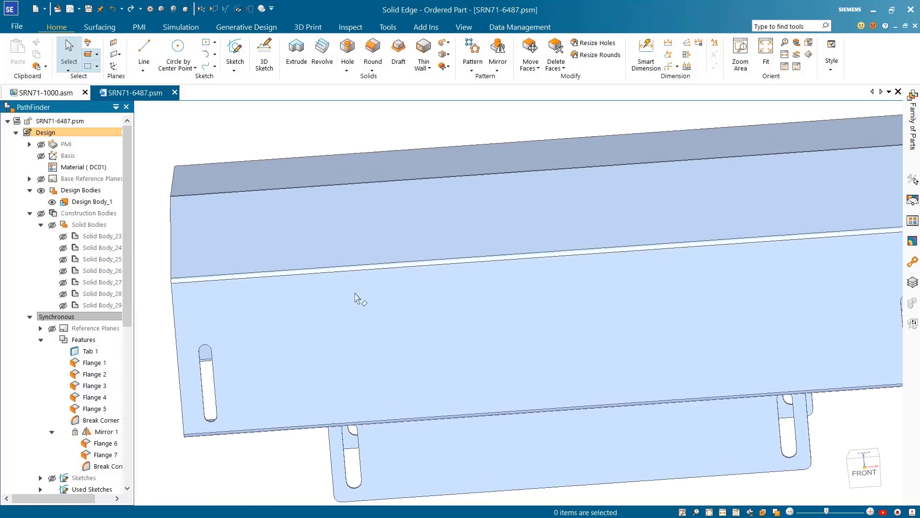